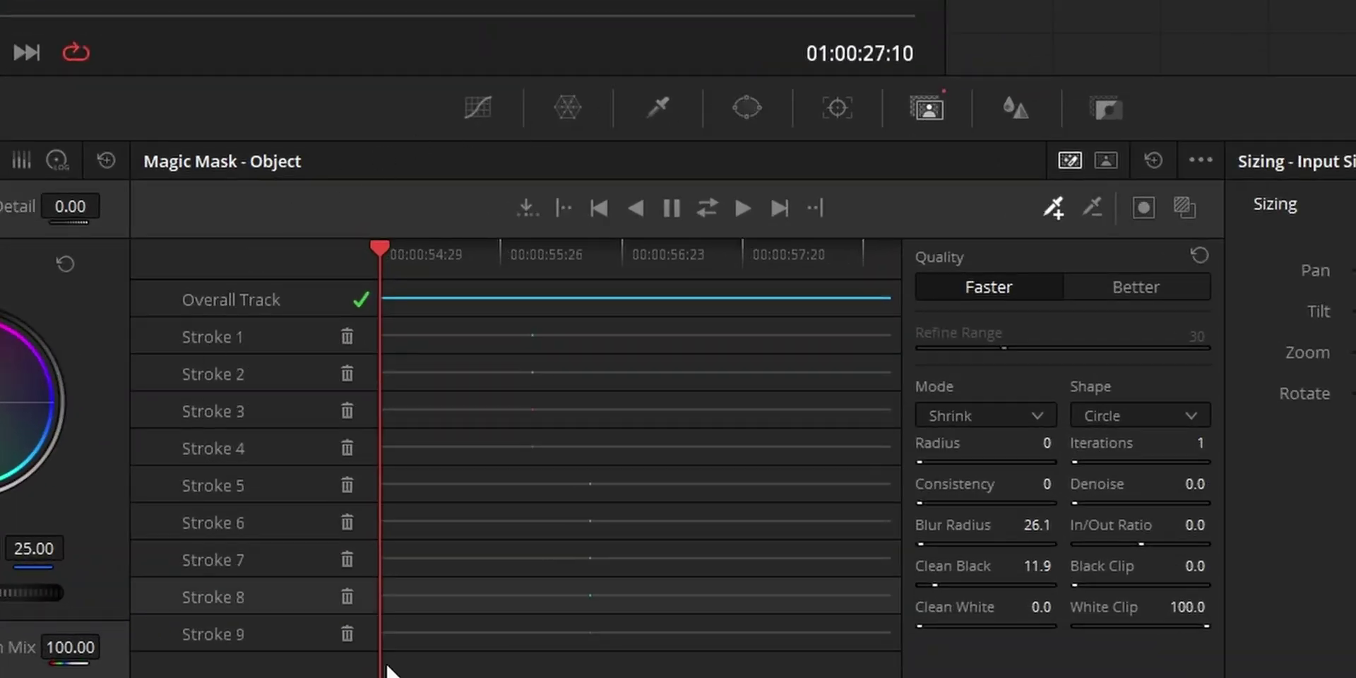
# Show the mask as a red overlay, play the clip, and view node 05's pixelated donkey
pyautogui.click(1187, 207)
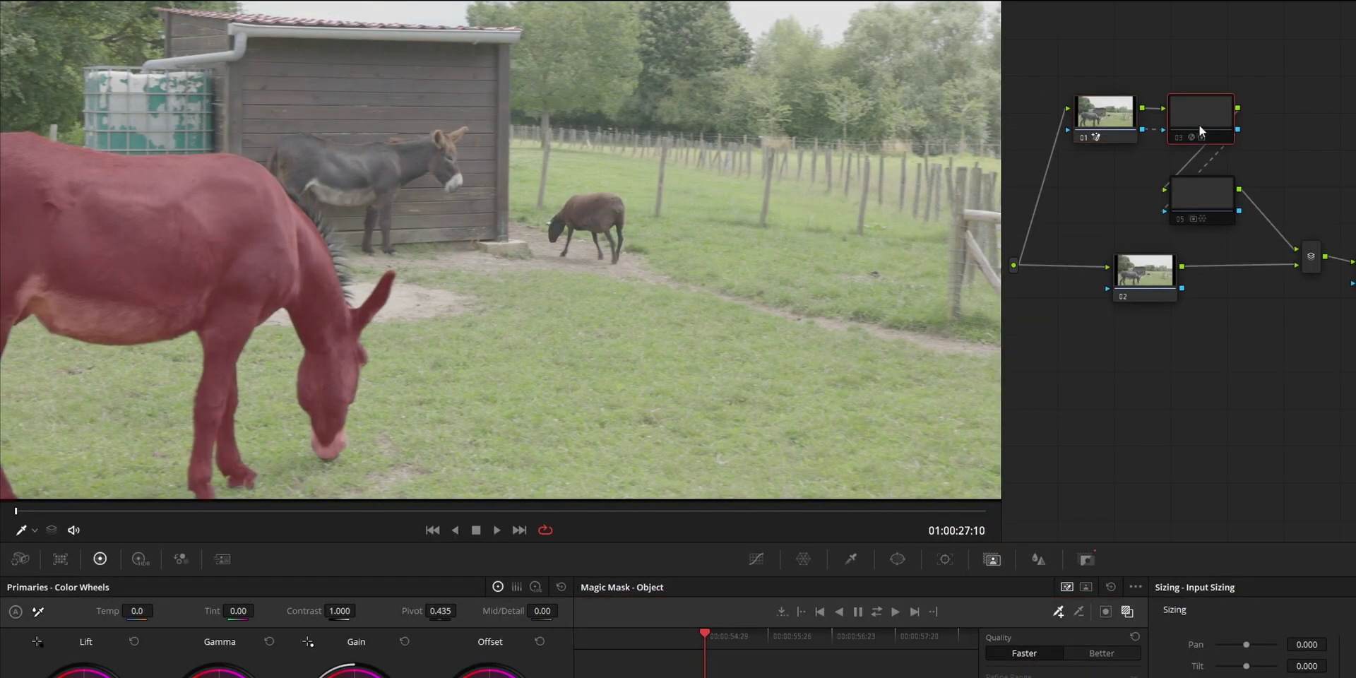
pyautogui.press('space')
pyautogui.click(1196, 188)
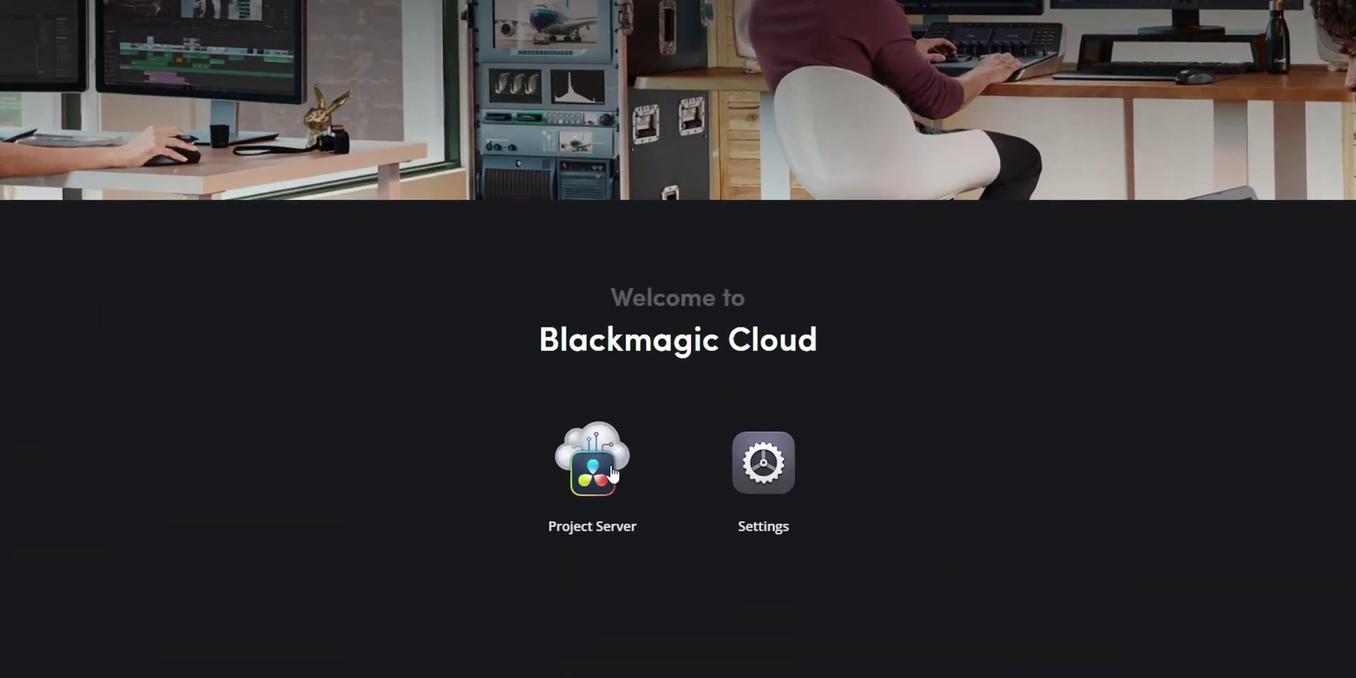
# Create a Project Server library called YouTube hosted in the Europe - London region
pyautogui.click(612, 475)
pyautogui.click(621, 432)
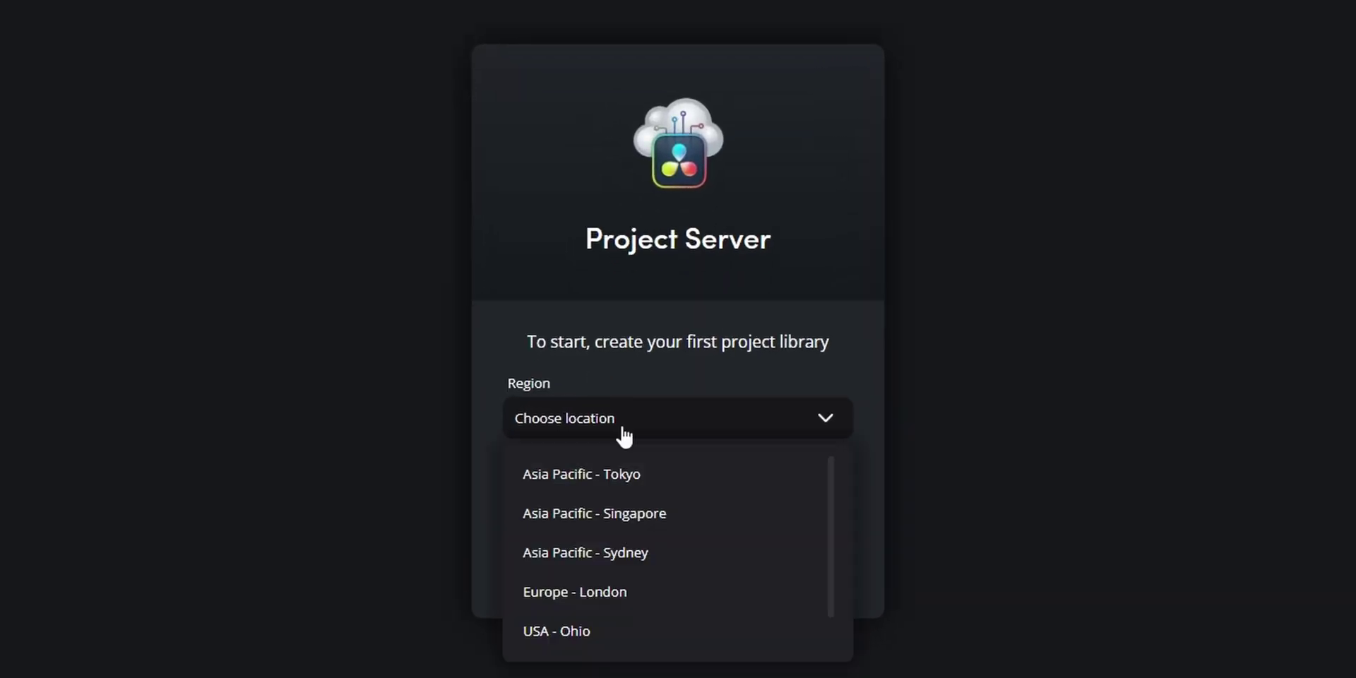
pyautogui.click(602, 594)
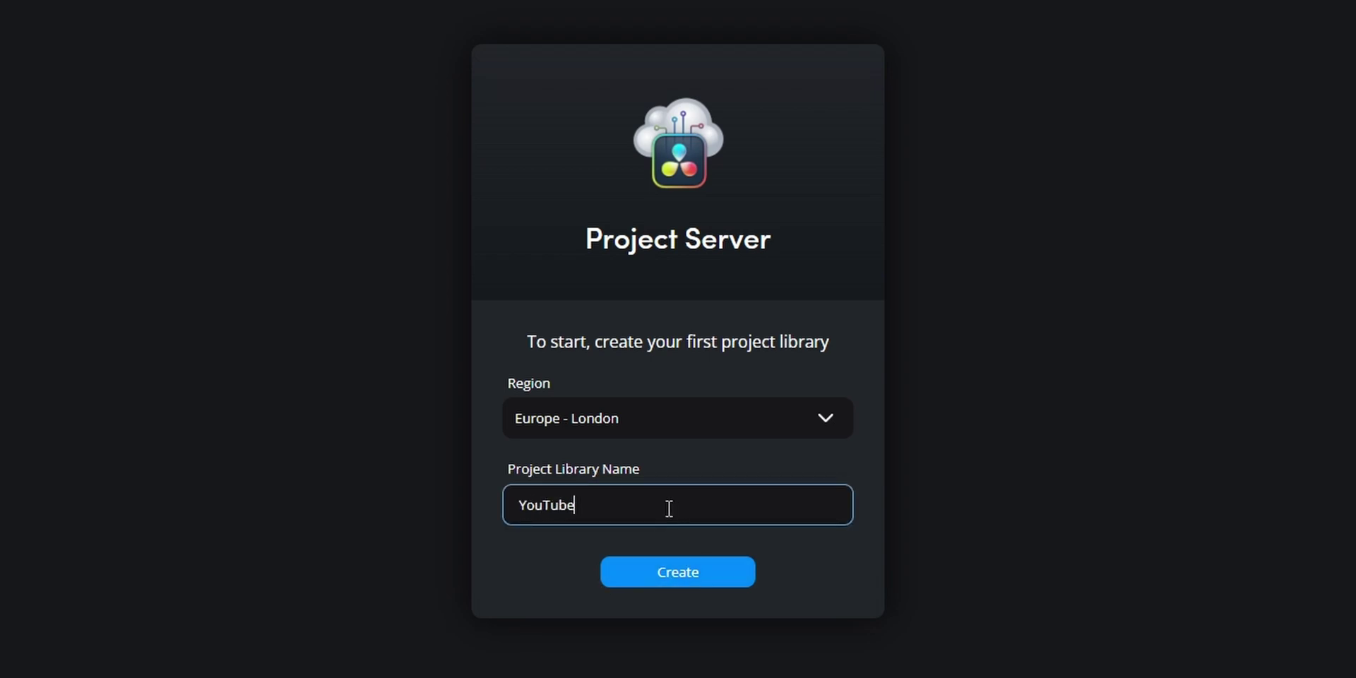
pyautogui.click(658, 572)
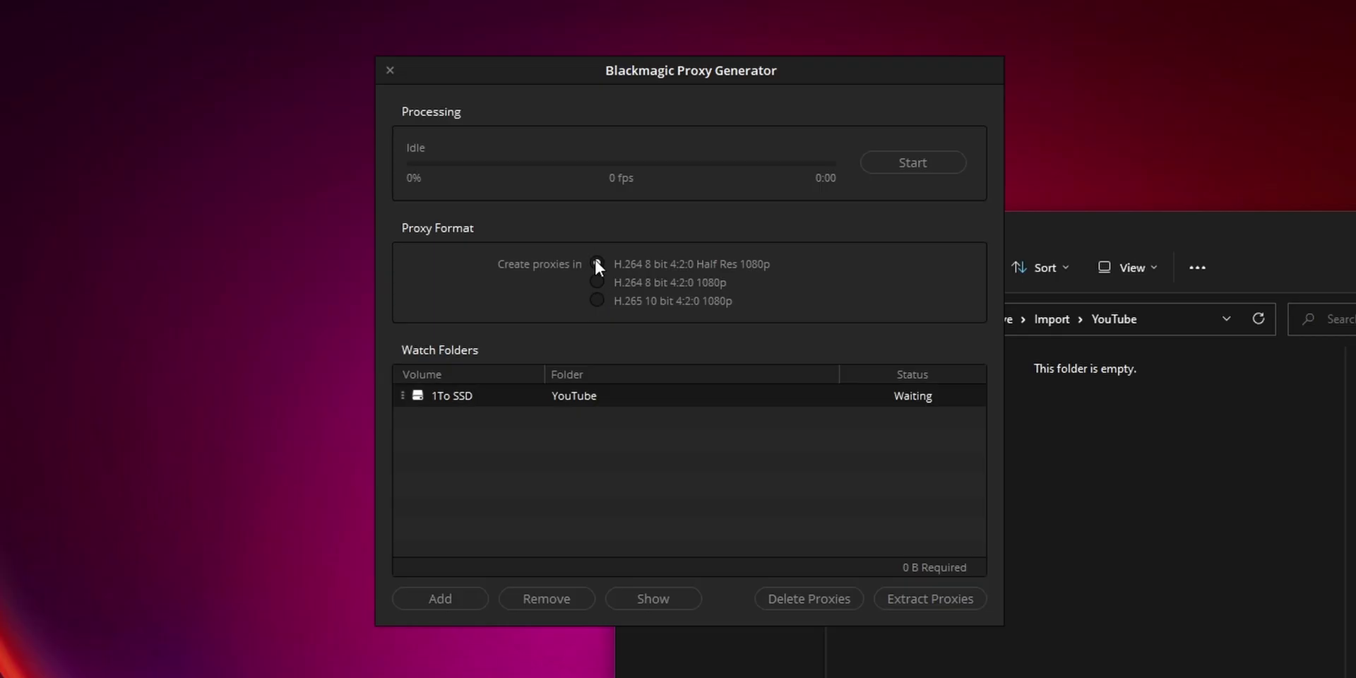
# Start watching the YouTube folder and copy the clip into it for proxy generation
pyautogui.click(908, 164)
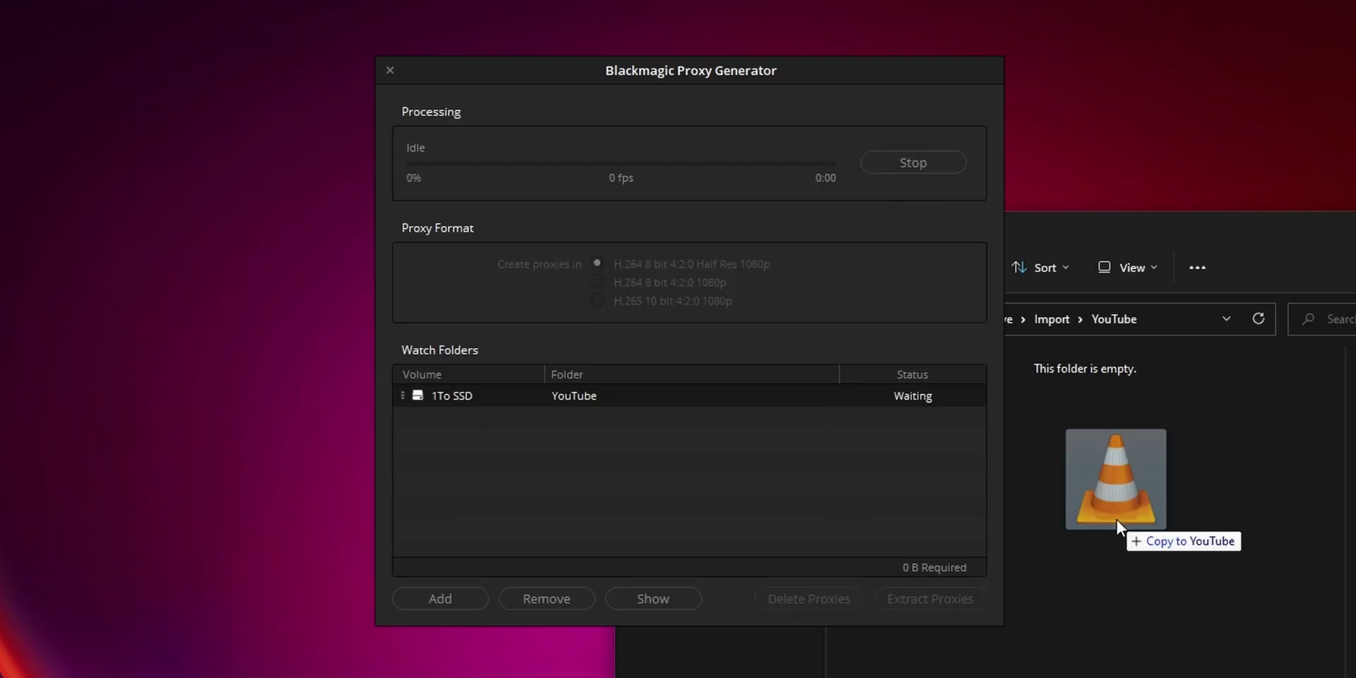
pyautogui.moveTo(1117, 518); pyautogui.dragTo(1197, 515)
pyautogui.click(882, 173)
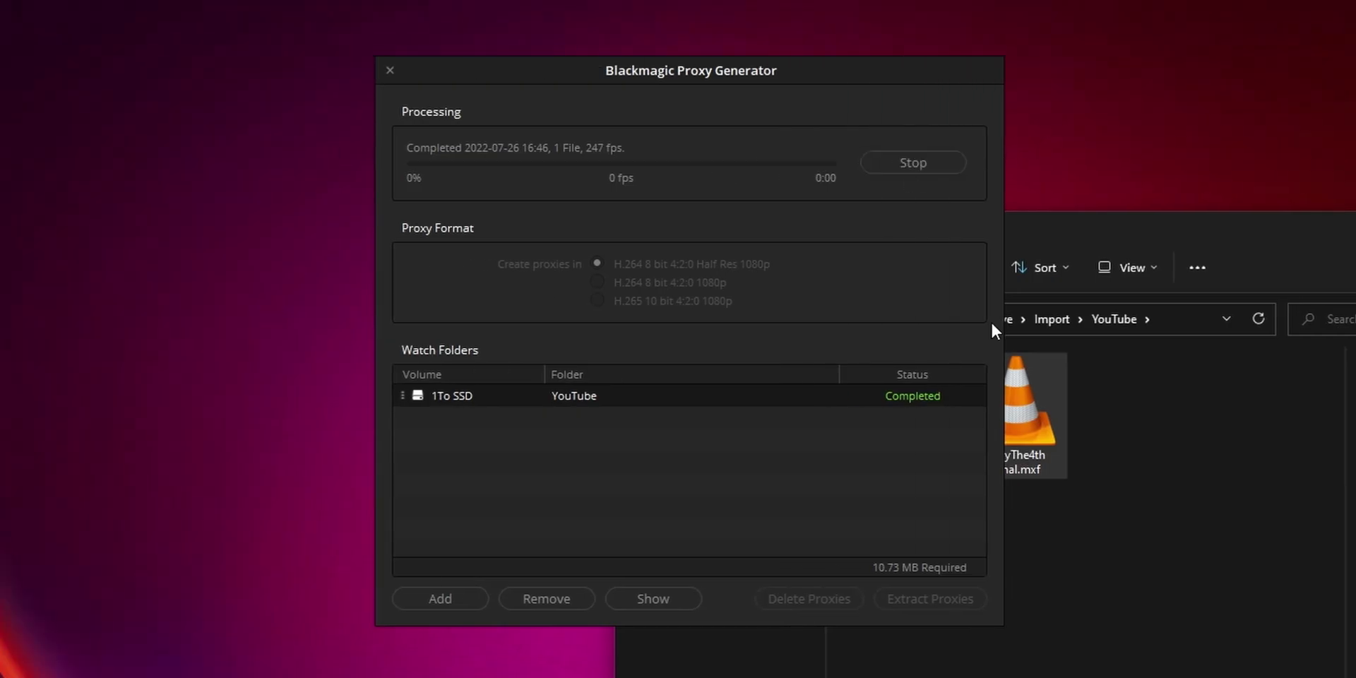
# Check the half-res H.264 proxy in the Proxy subfolder, then extract the proxies
pyautogui.click(1074, 536)
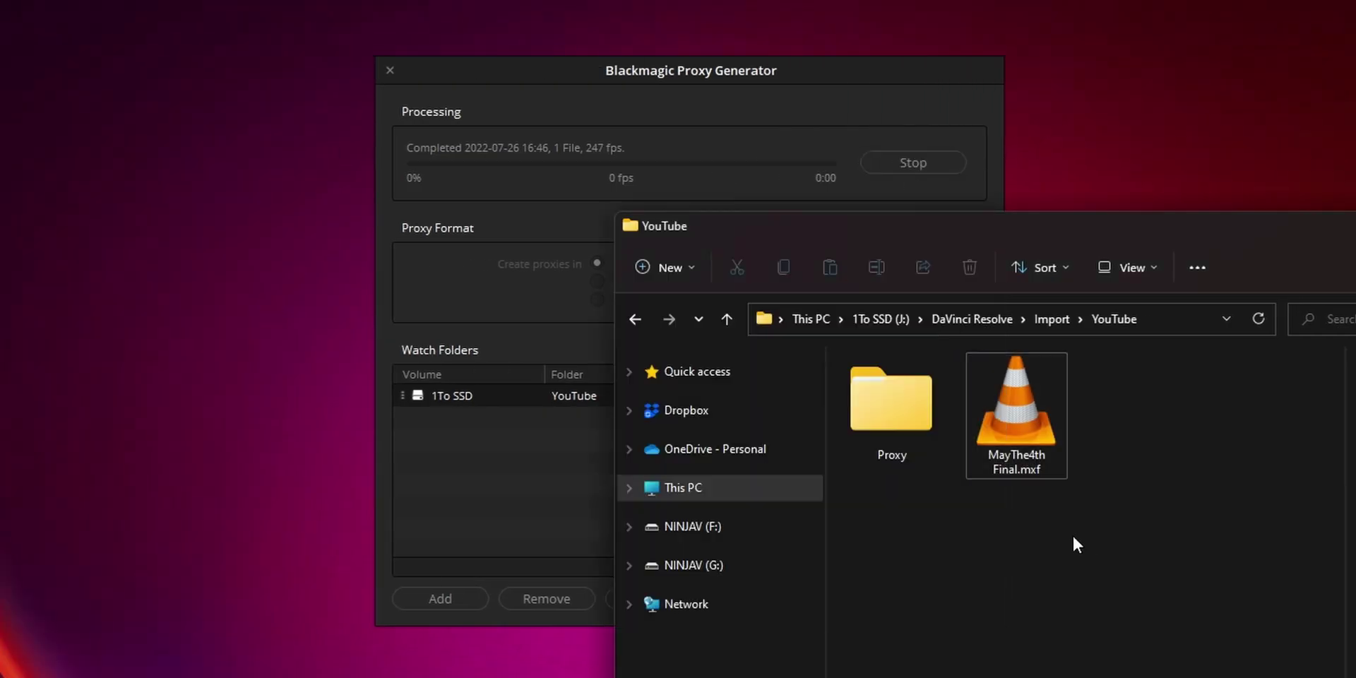
pyautogui.doubleClick(866, 408)
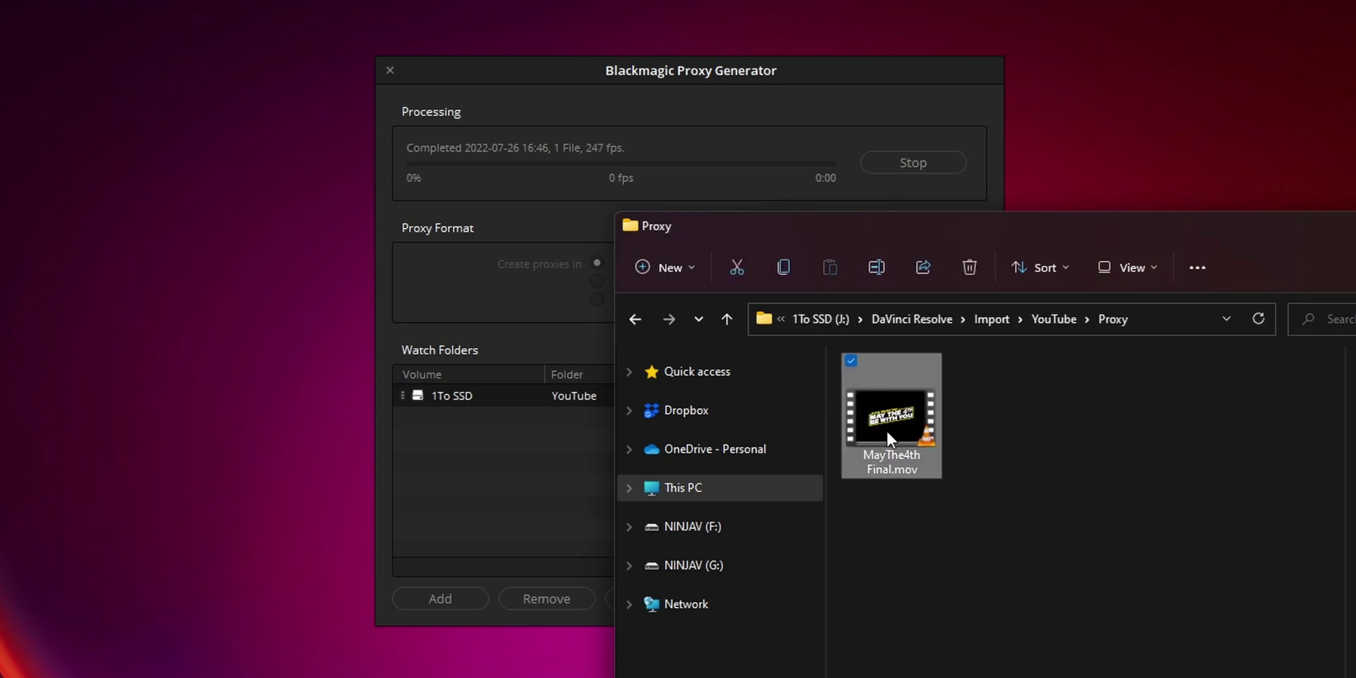
pyautogui.click(544, 322)
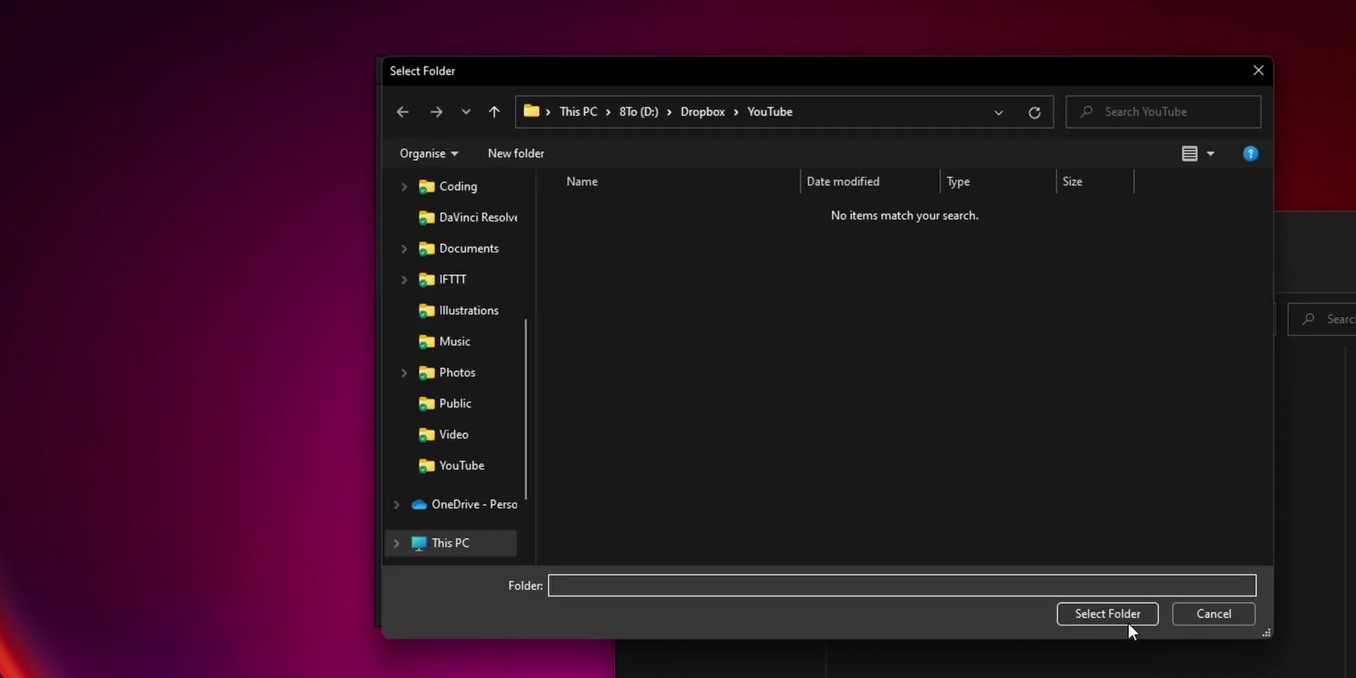
pyautogui.click(1128, 612)
pyautogui.click(822, 378)
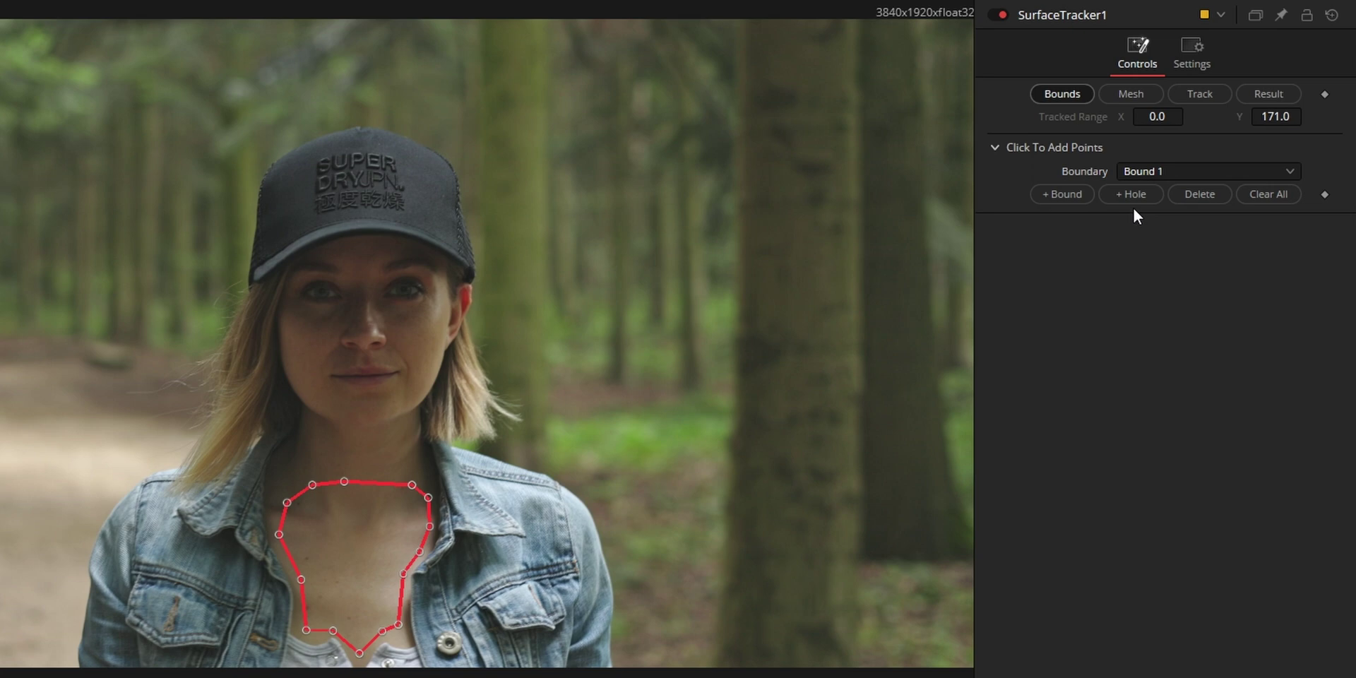
# Keep SurfaceTracker1's mesh point placement on Uniform Grid for the chest area
pyautogui.click(1130, 103)
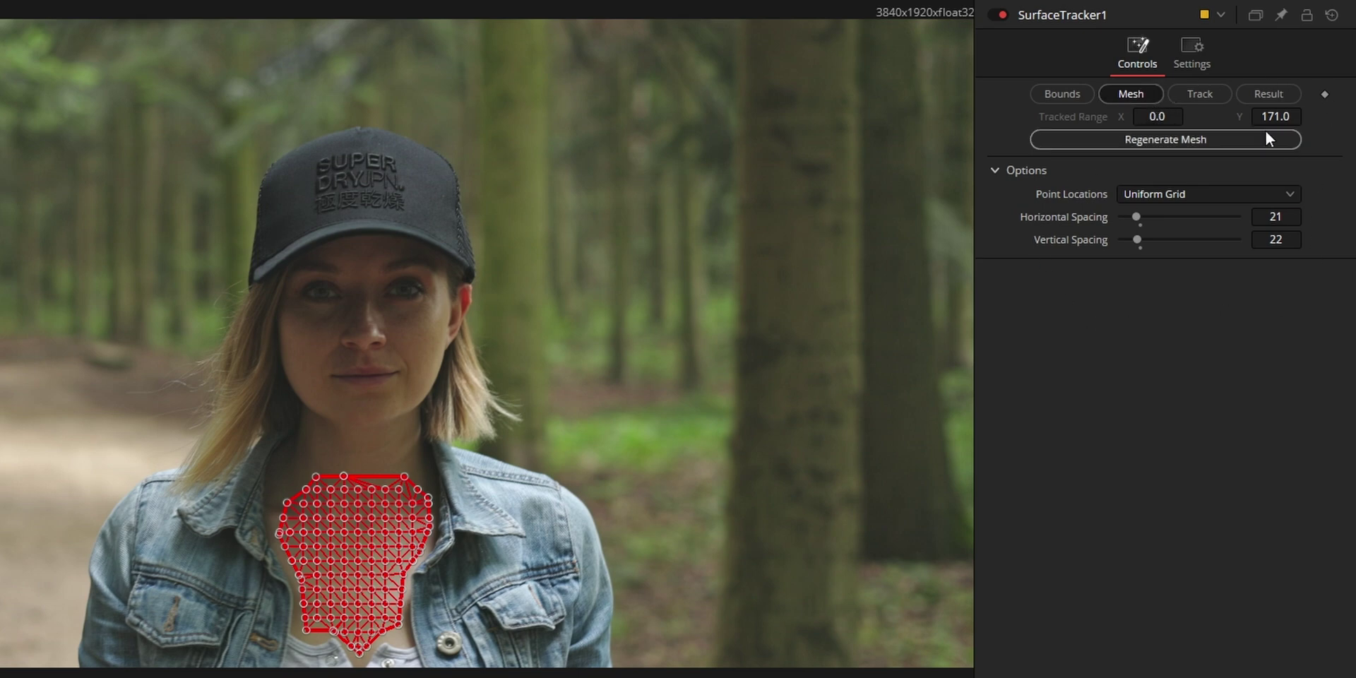
pyautogui.click(1199, 195)
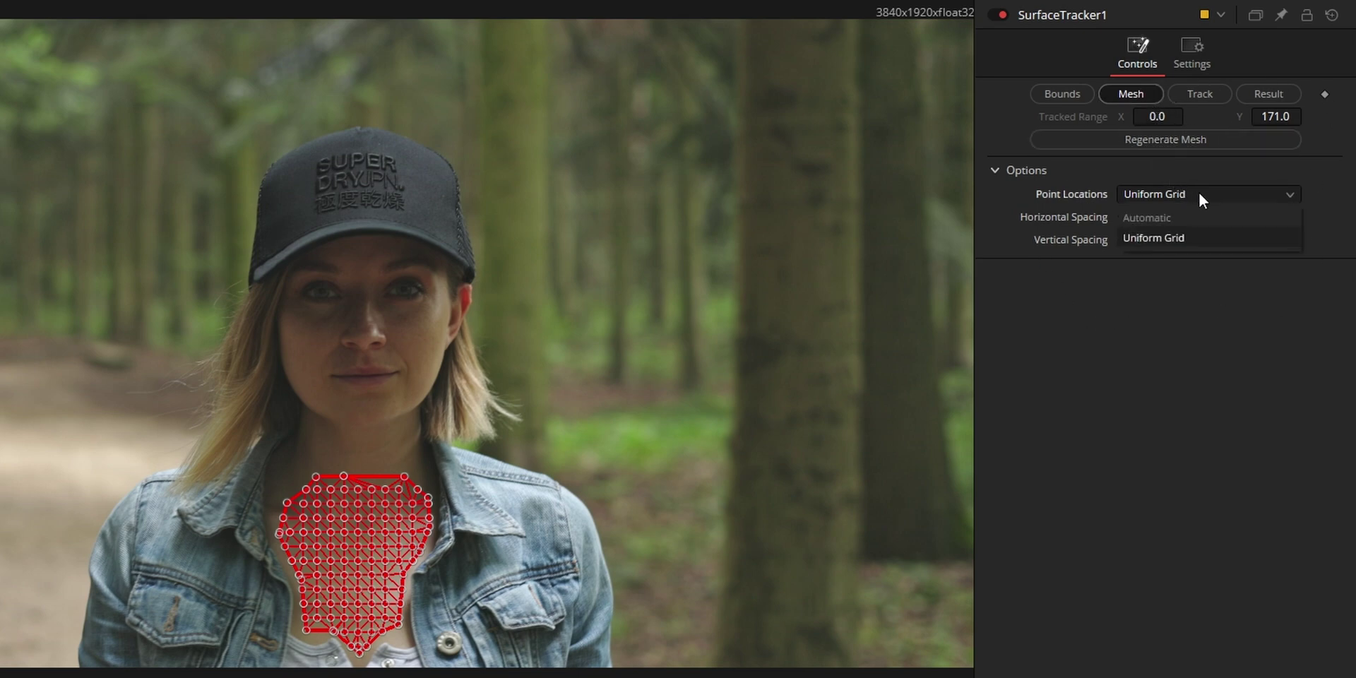
pyautogui.click(1198, 189)
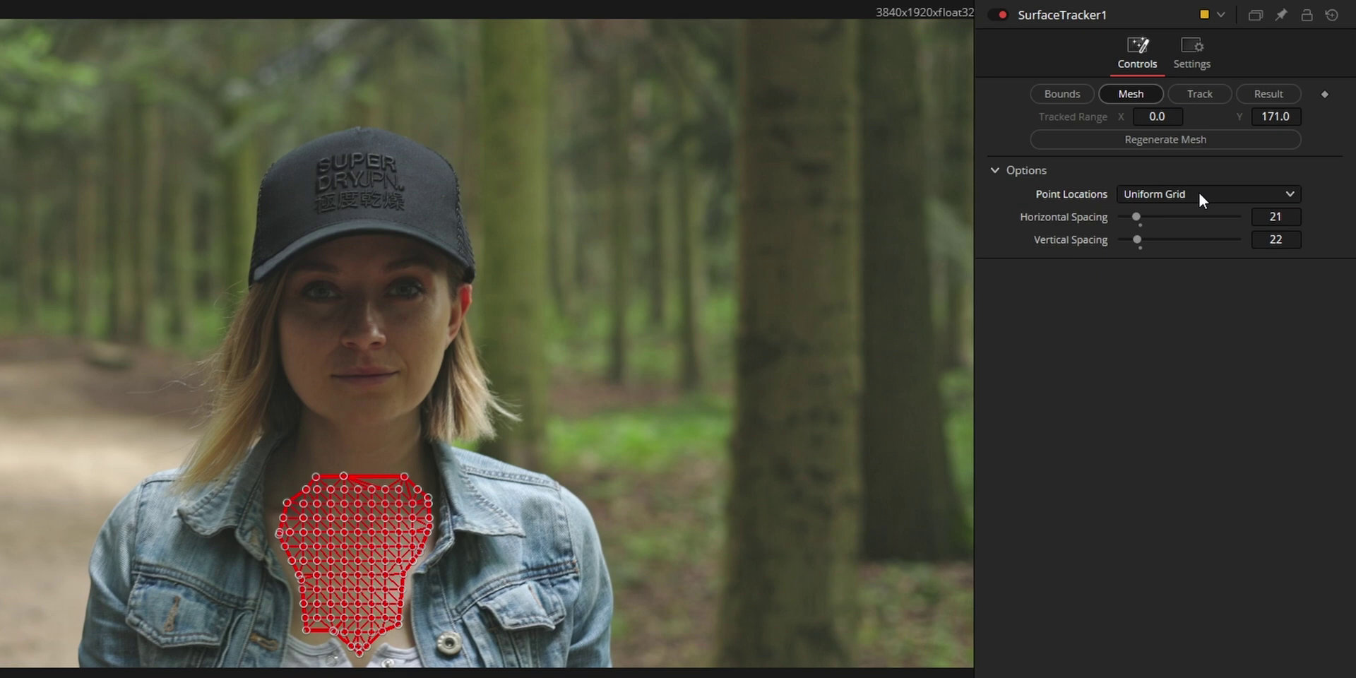
# Keep tracking quality at Better and bring up the tracker's Result settings
pyautogui.click(1191, 92)
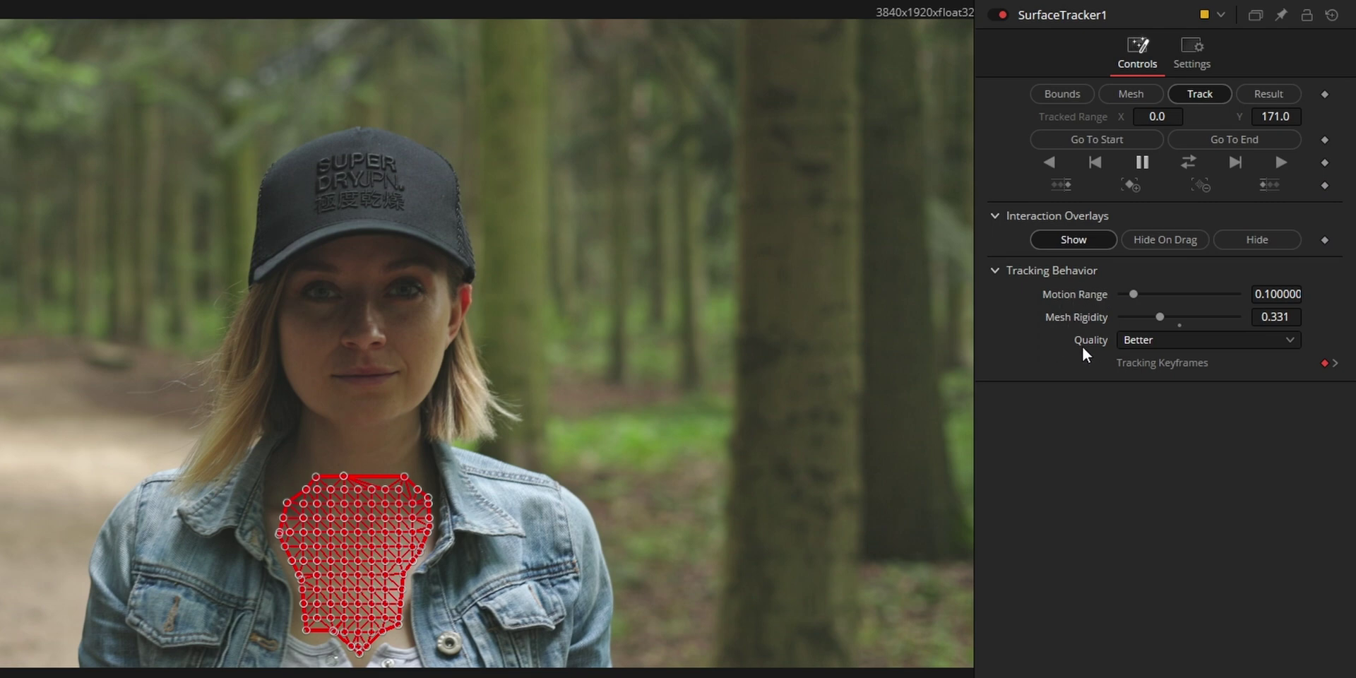
pyautogui.click(1170, 346)
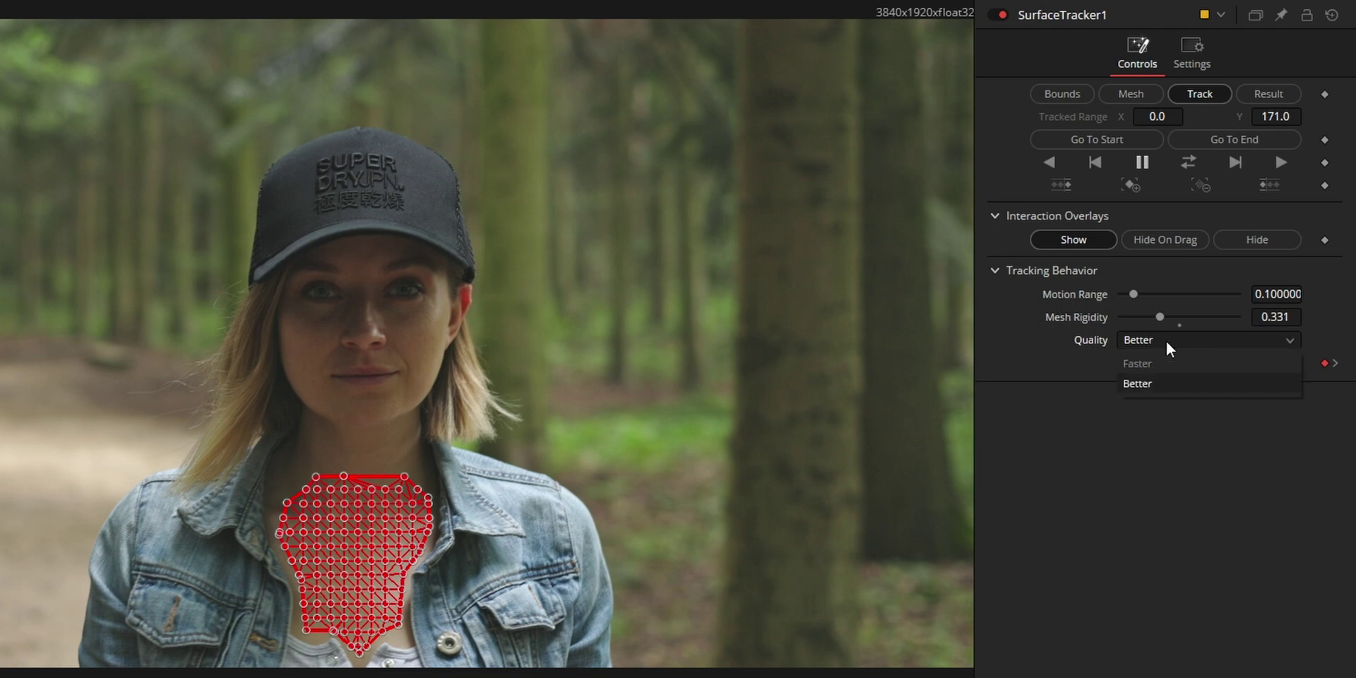
pyautogui.click(1170, 346)
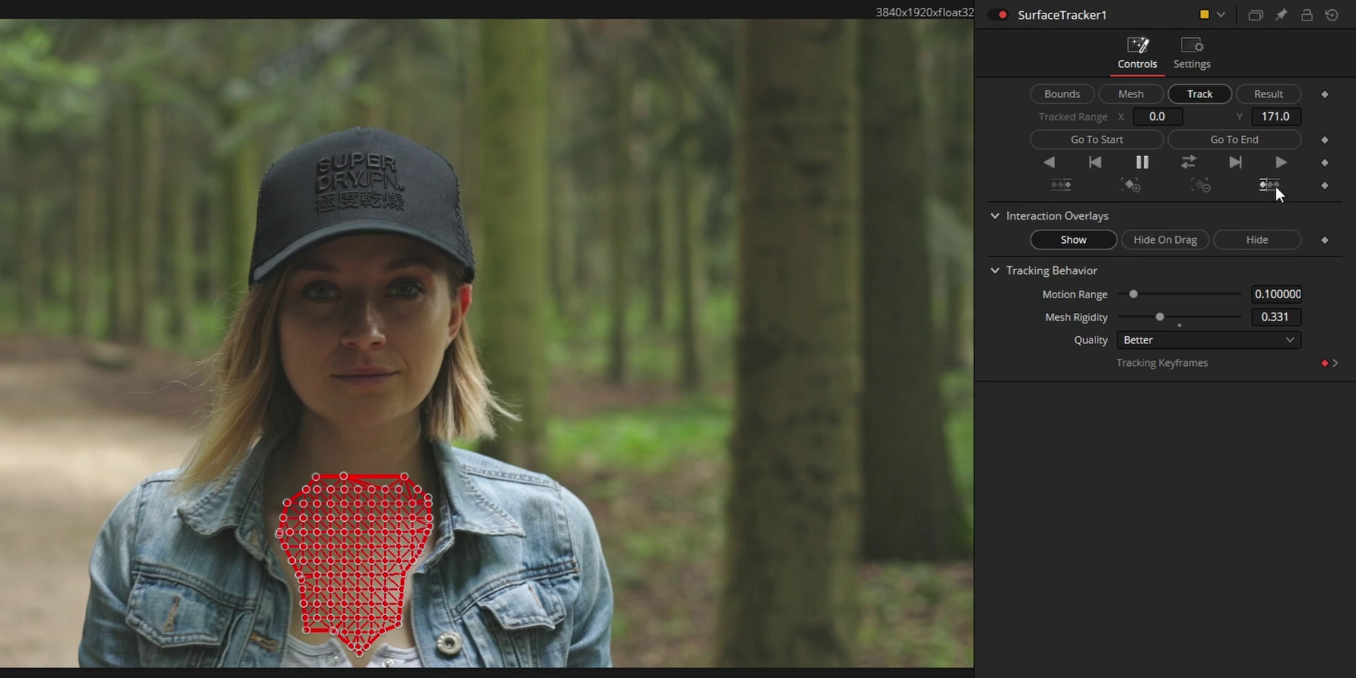
pyautogui.click(1262, 96)
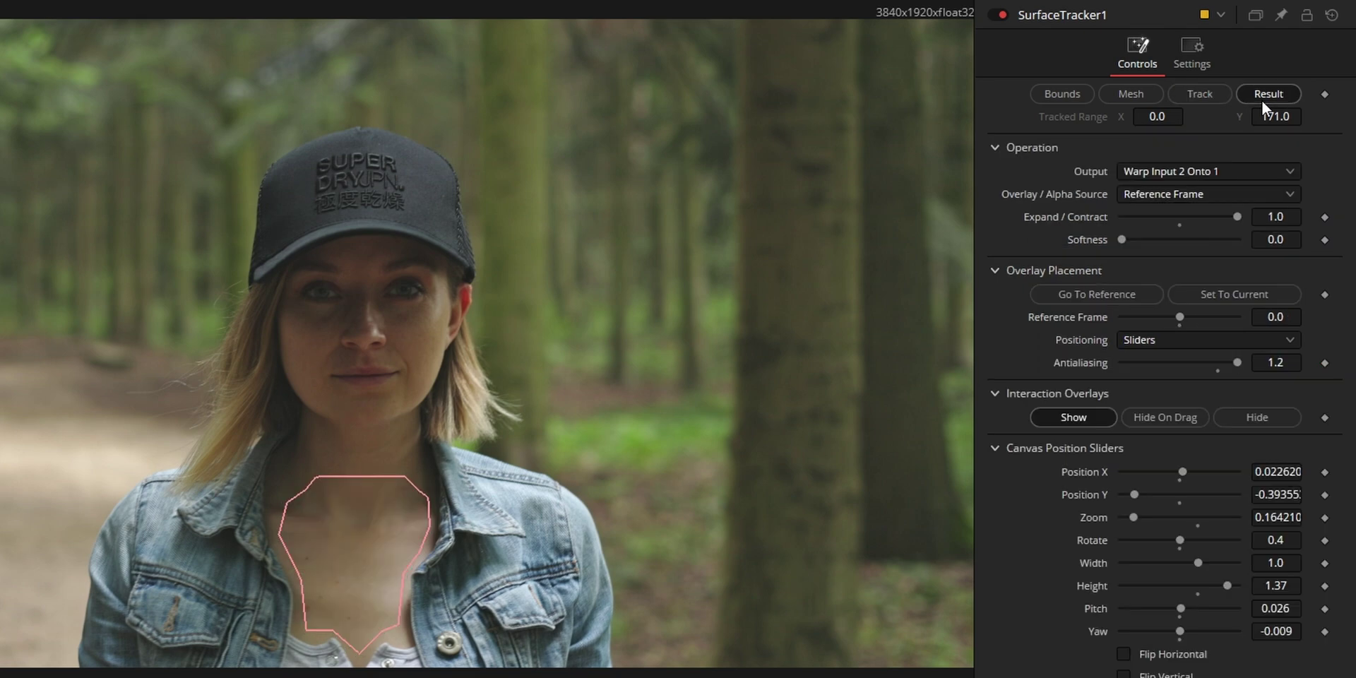
# Keep Output on Warp Input 2 Onto 1, feed Defocus1 into SurfaceTracker1, and use Overlay composite
pyautogui.click(1278, 171)
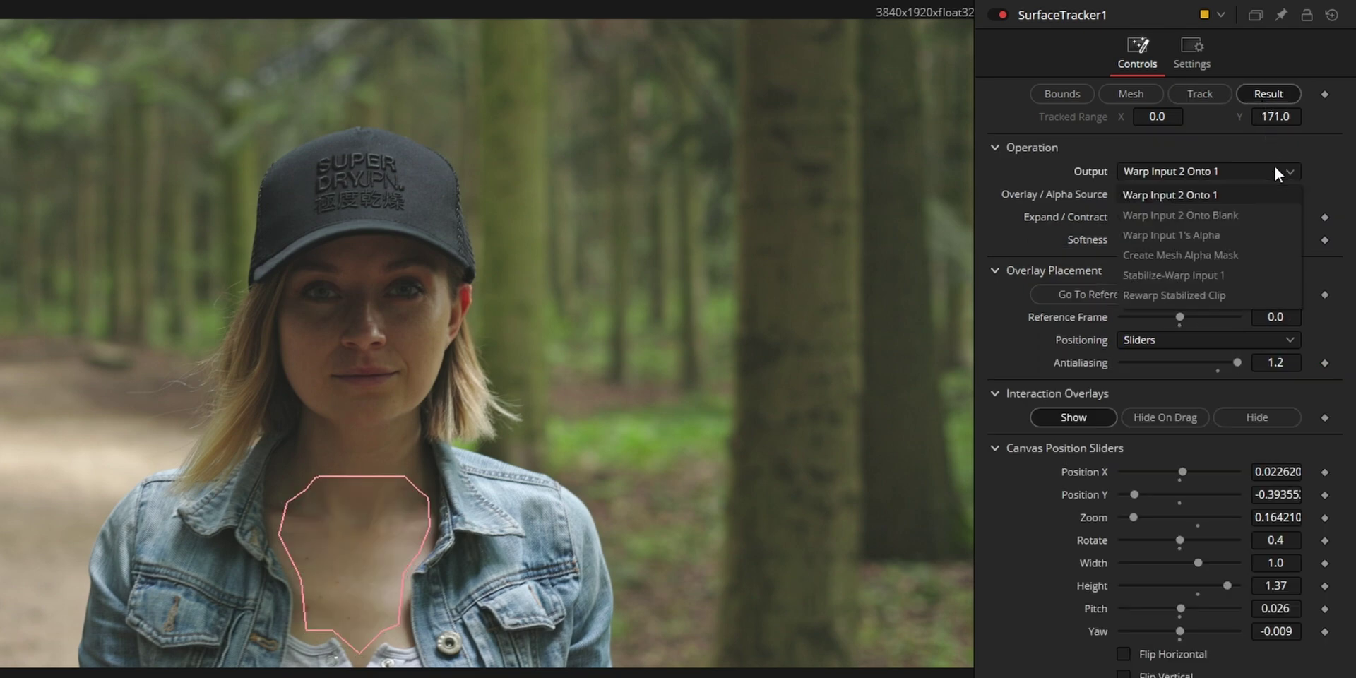
pyautogui.click(1274, 167)
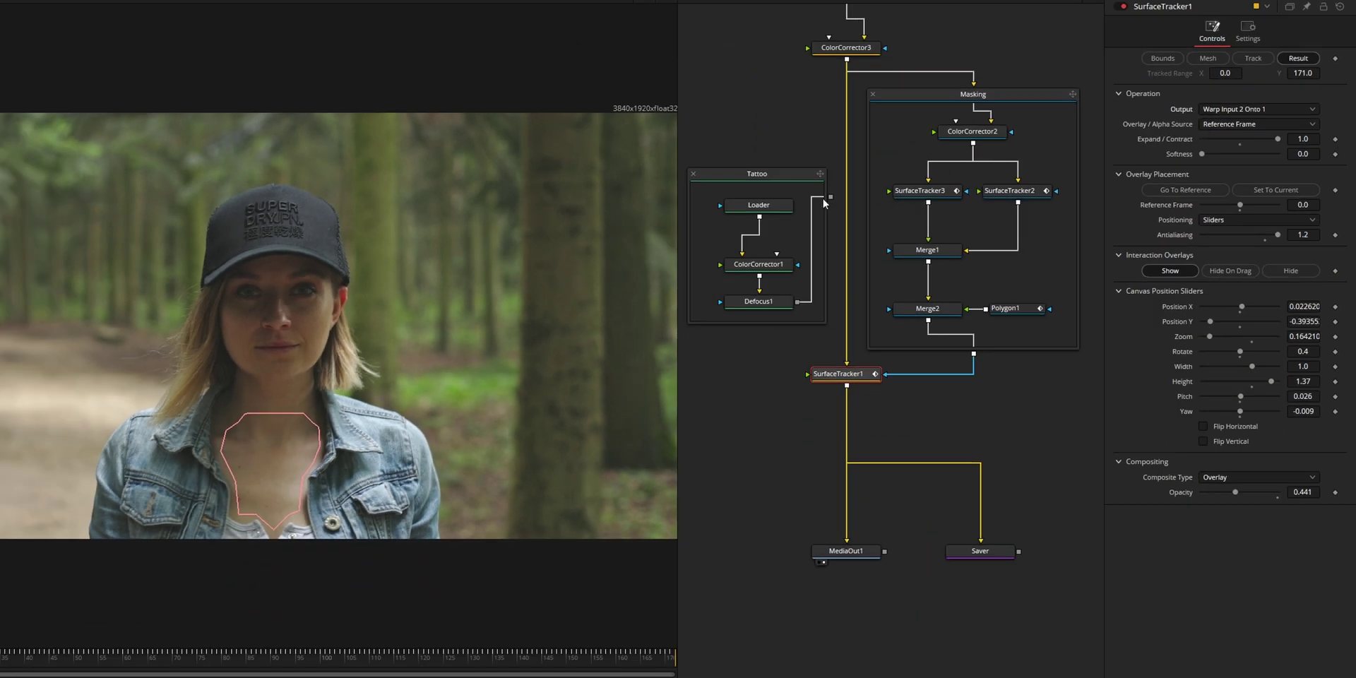
pyautogui.moveTo(831, 201); pyautogui.dragTo(824, 381)
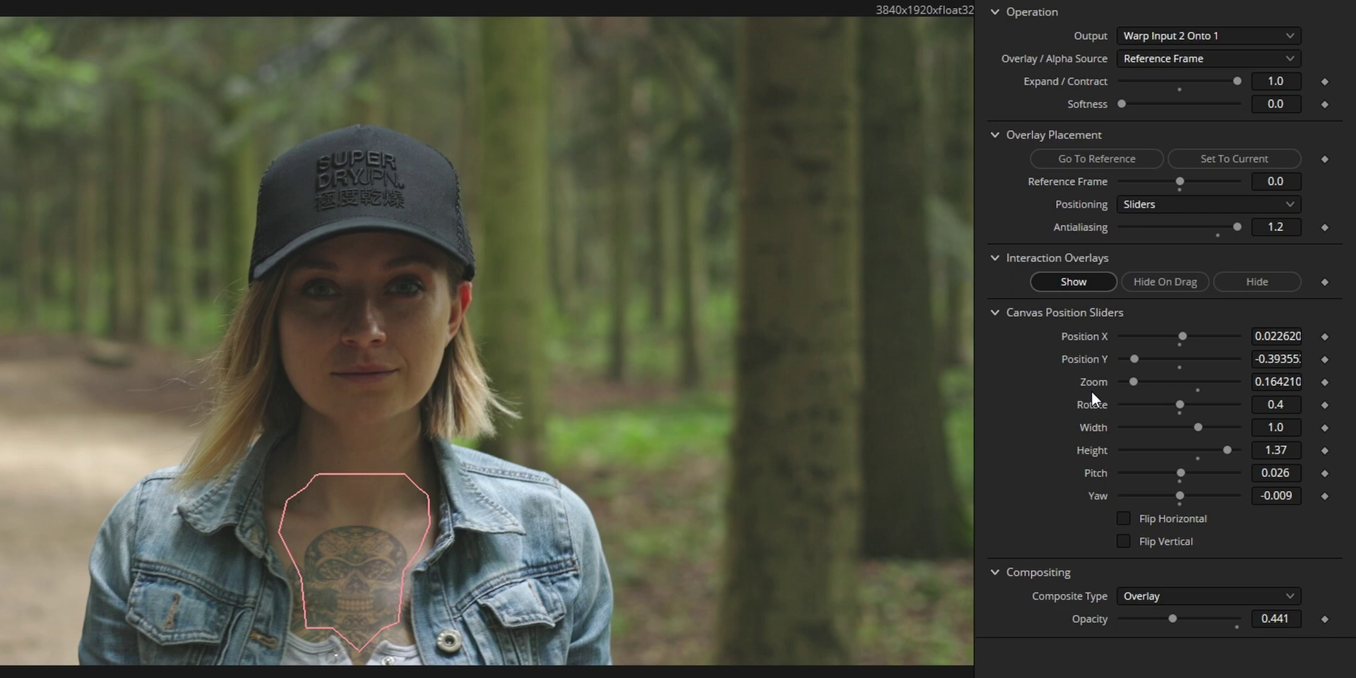
pyautogui.scroll(-5, 1095, 453)
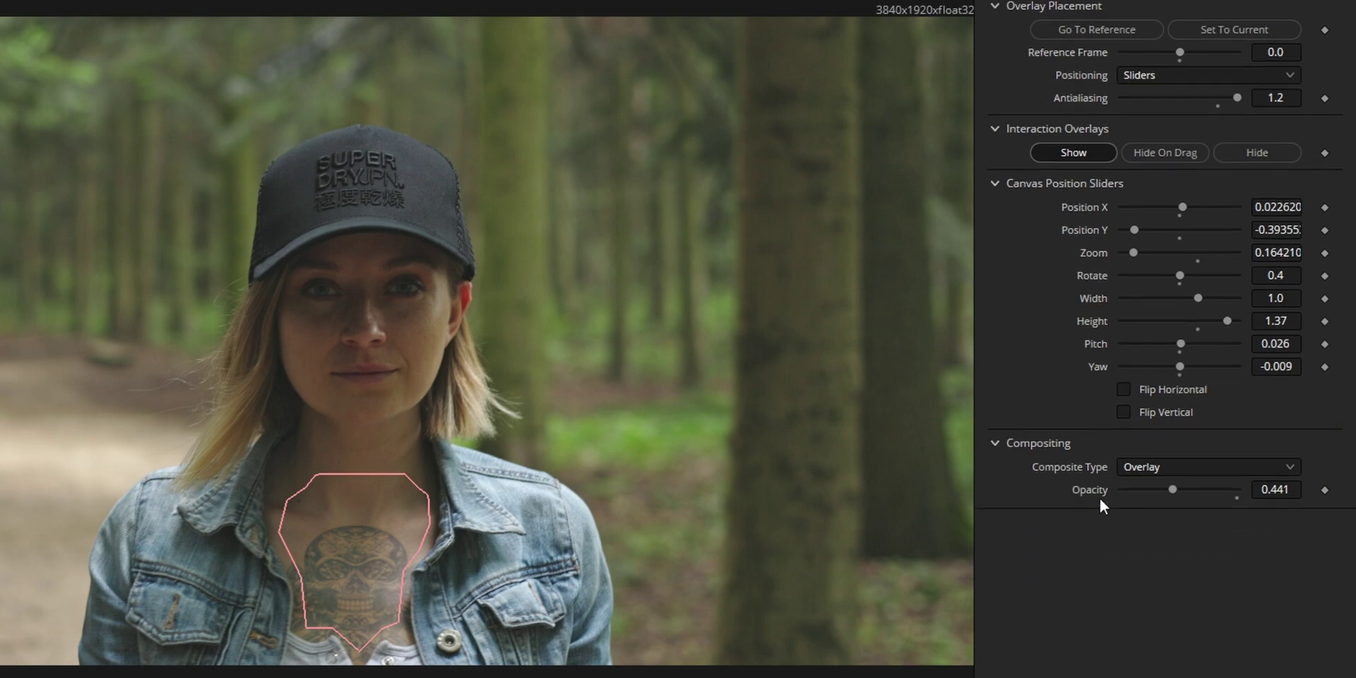
pyautogui.click(1293, 423)
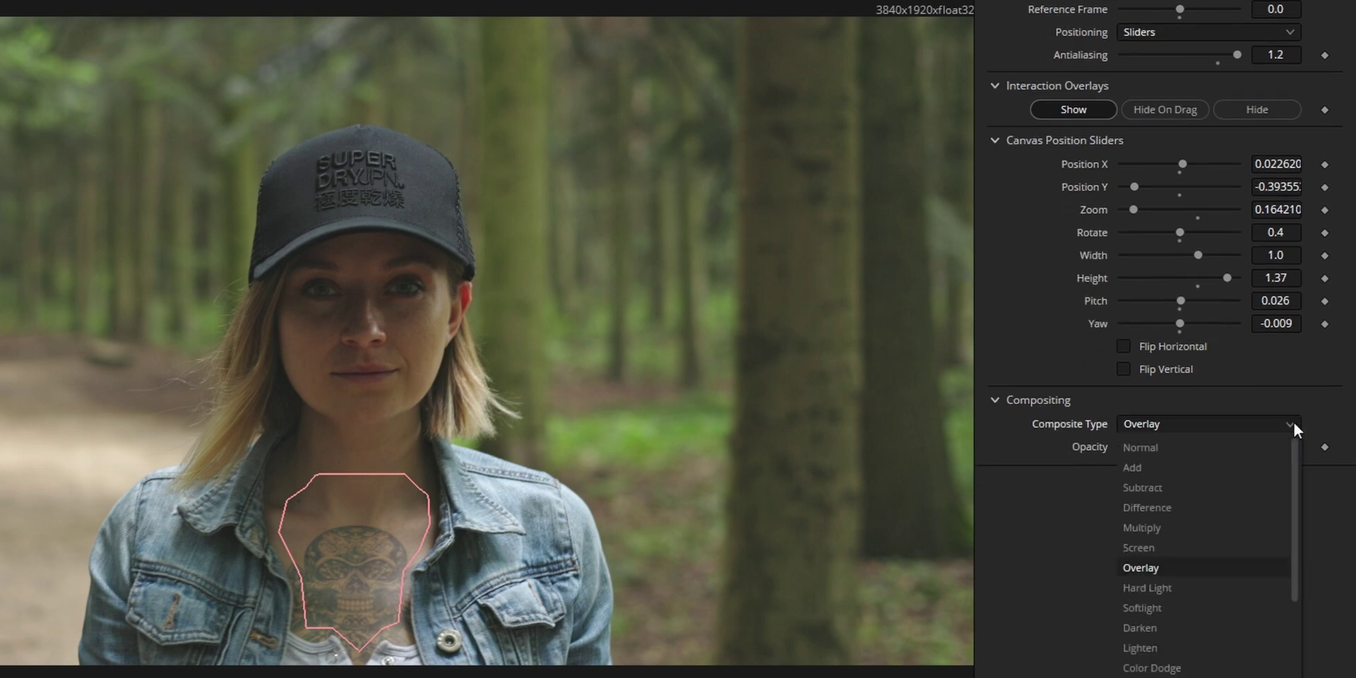
pyautogui.click(1176, 570)
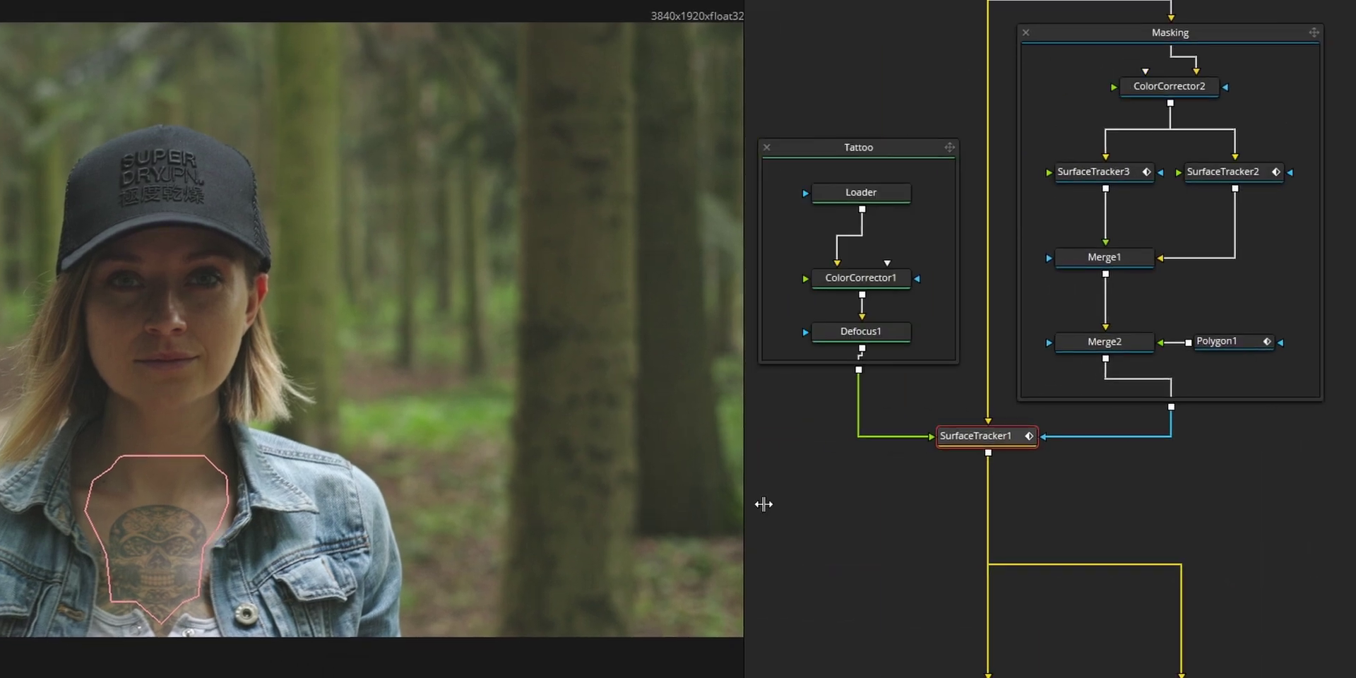
# Inspect the Polygon1 mask outline and the SurfaceTracker3 and SurfaceTracker2 jacket meshes
pyautogui.click(1205, 346)
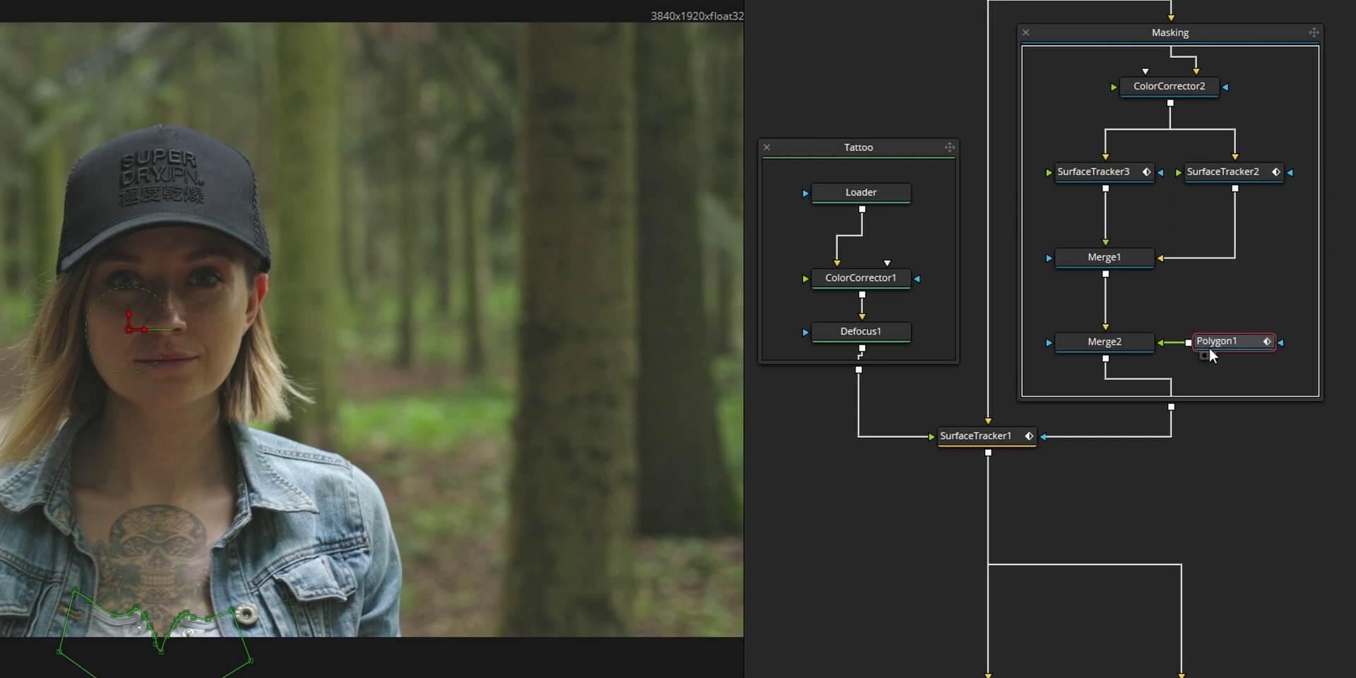
pyautogui.moveTo(1240, 341)
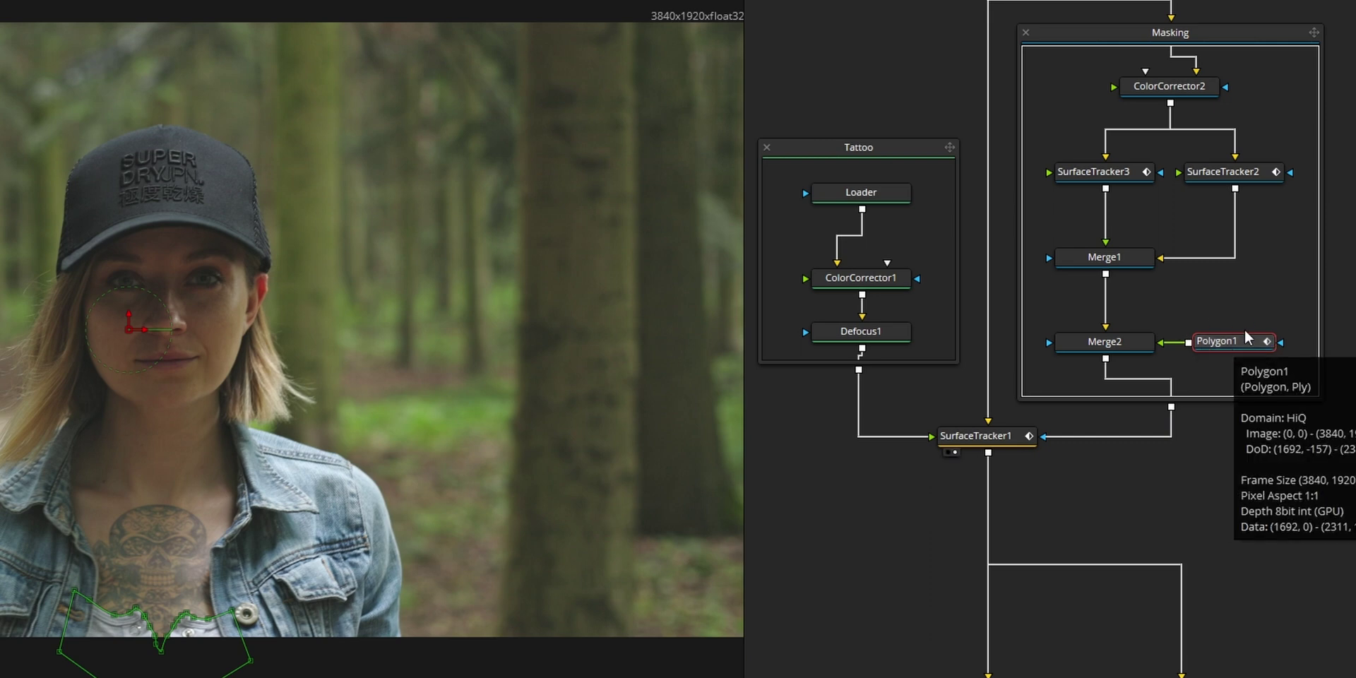
pyautogui.click(1143, 175)
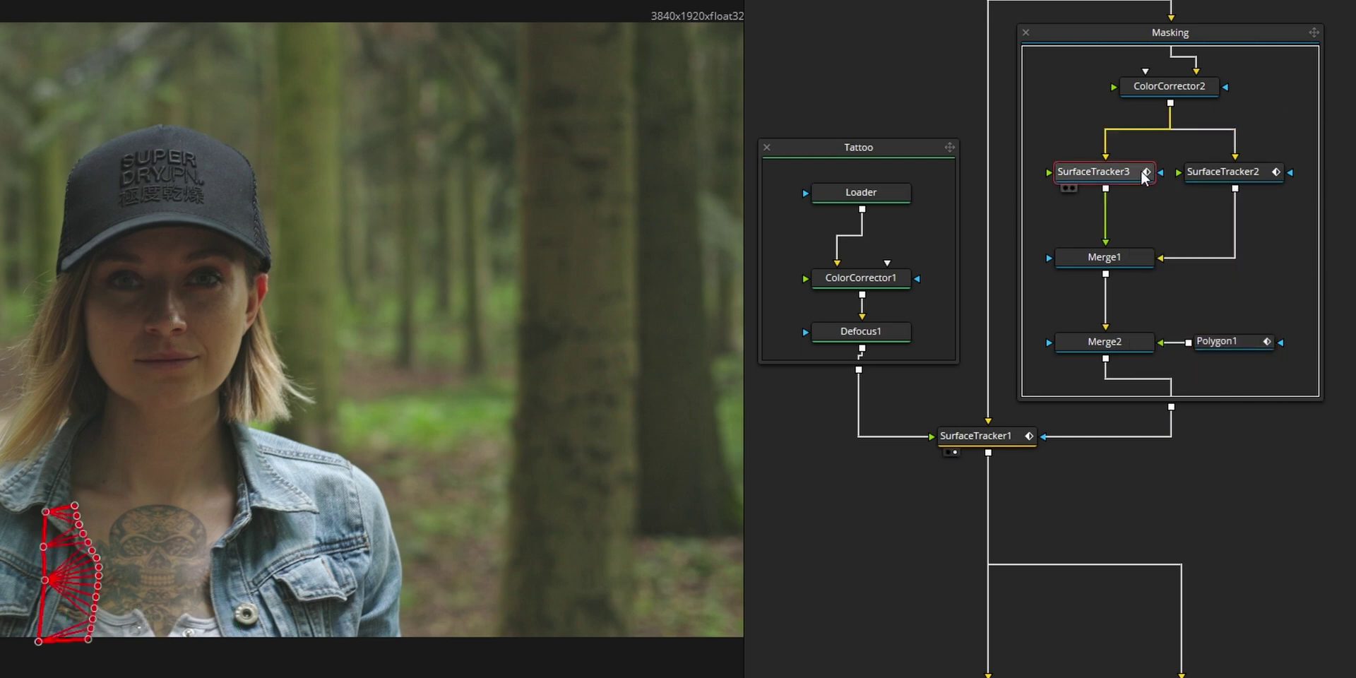
pyautogui.keyDown('ctrl'); pyautogui.click(1238, 173); pyautogui.keyUp('ctrl')
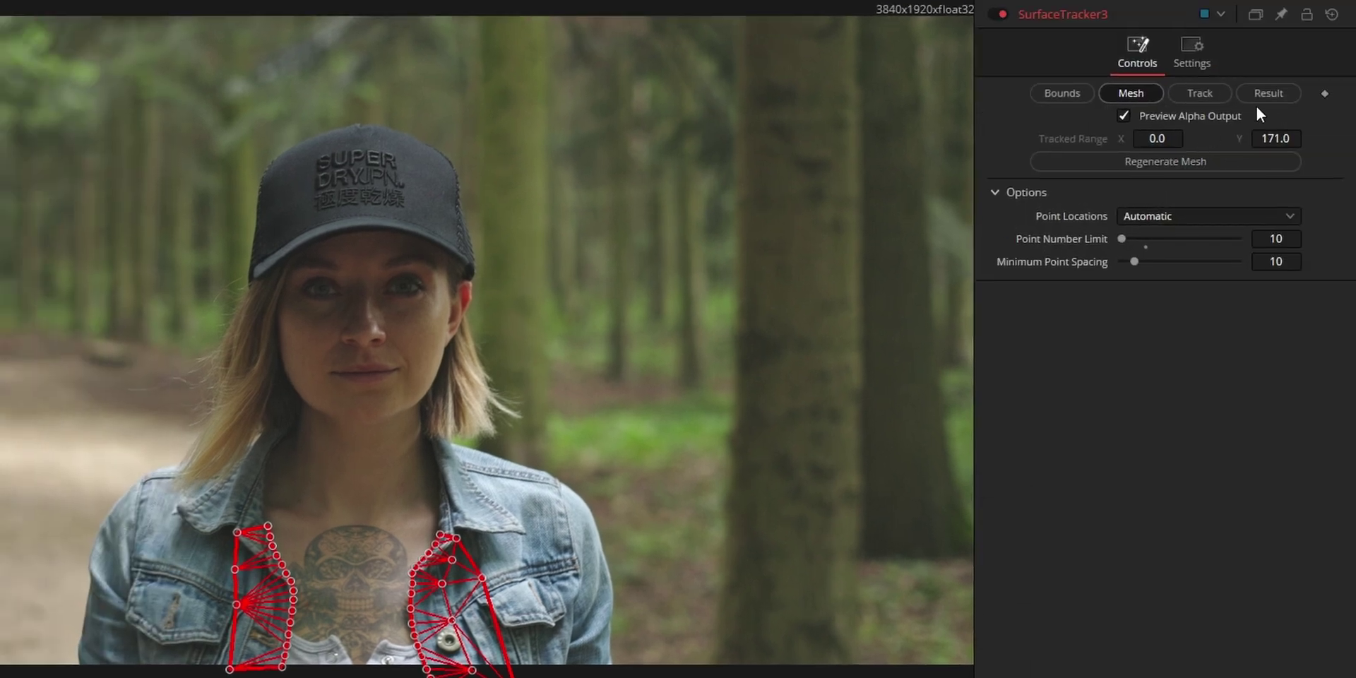
# Review SurfaceTracker3's Create Mesh Alpha Mask setting and view Merge2's alpha channel
pyautogui.click(1269, 97)
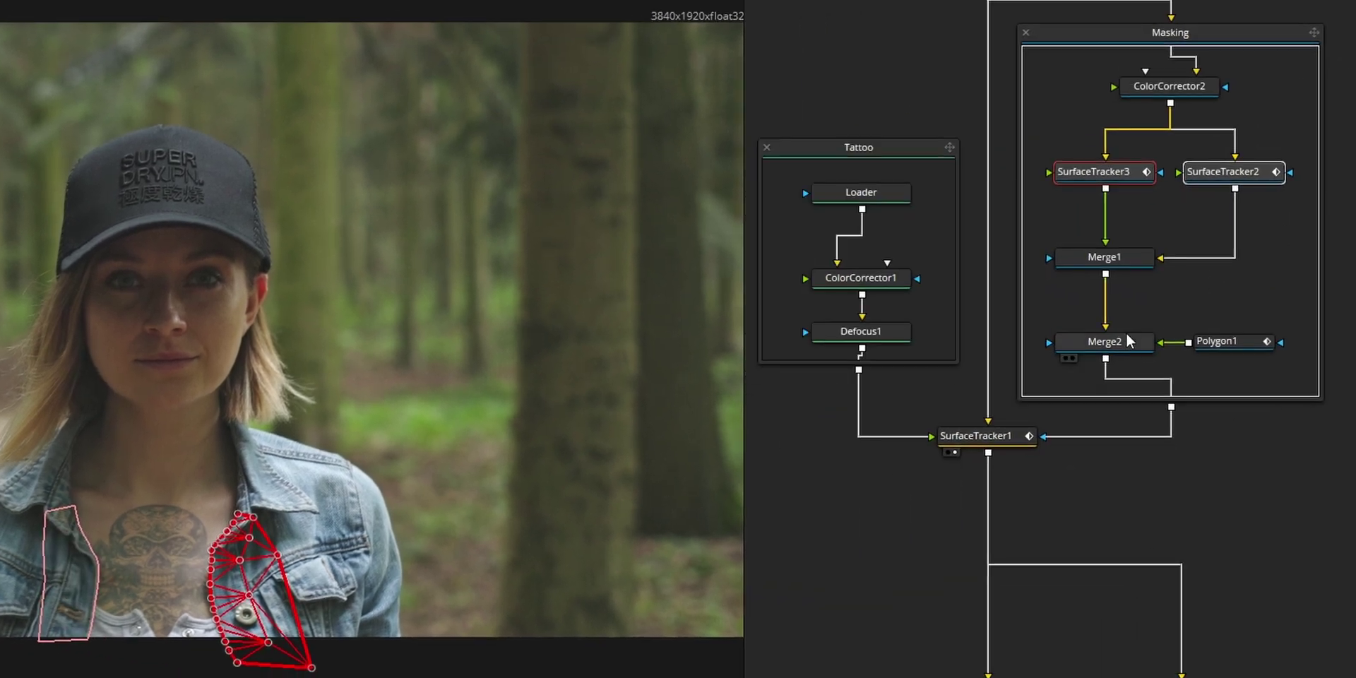
pyautogui.click(1106, 344)
pyautogui.press('a')
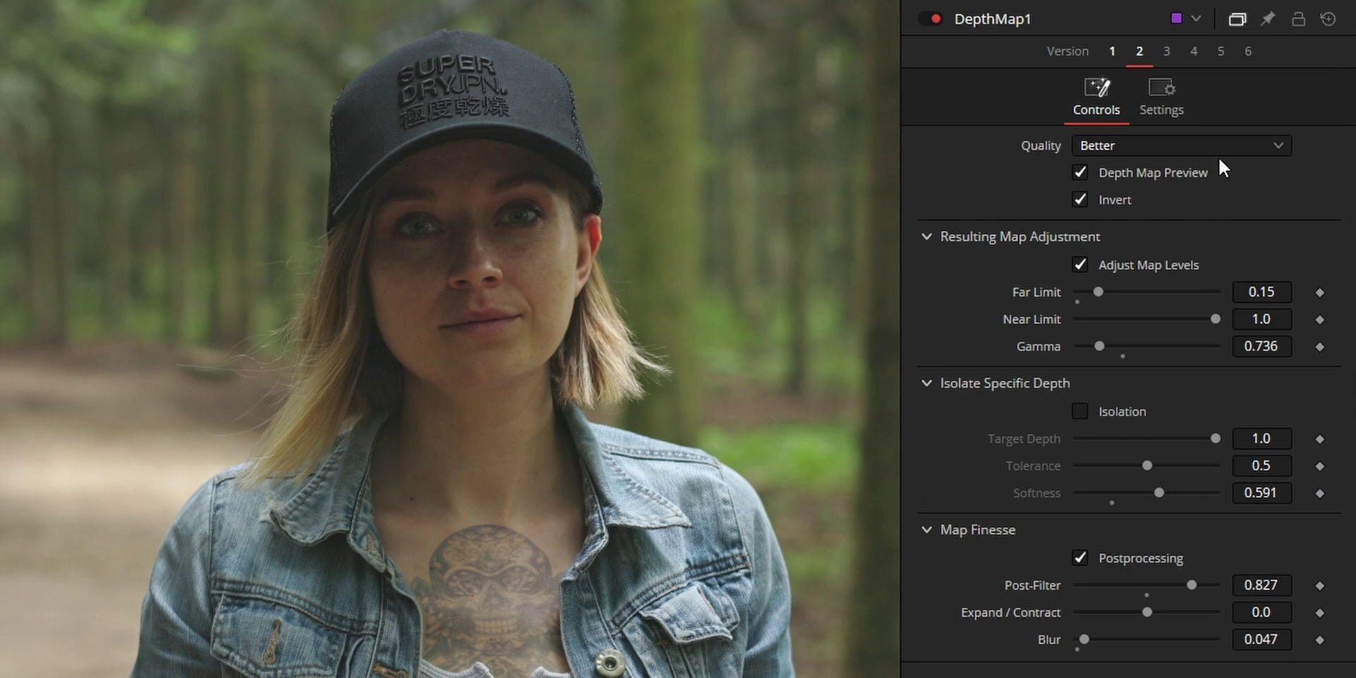
# Keep DepthMap1 quality at Better and toggle Depth Map Preview off and back on
pyautogui.click(1240, 147)
pyautogui.click(1236, 146)
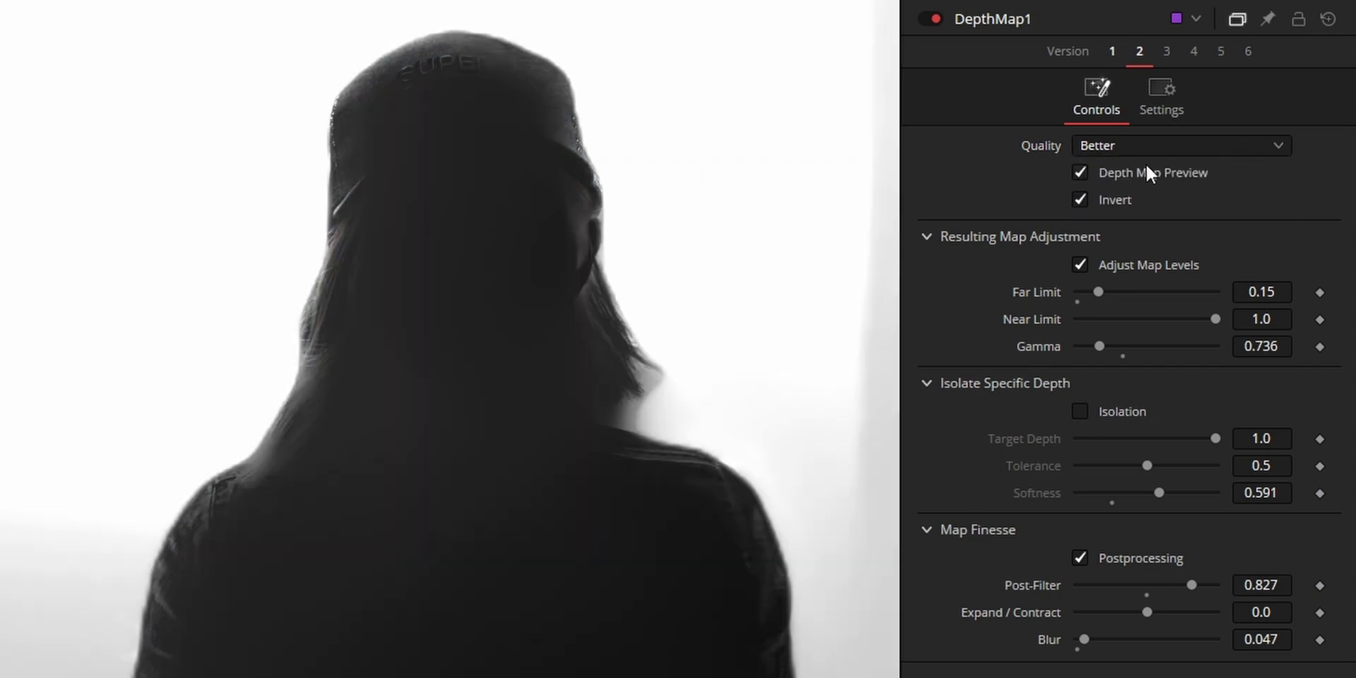
pyautogui.click(1149, 165)
pyautogui.click(1151, 167)
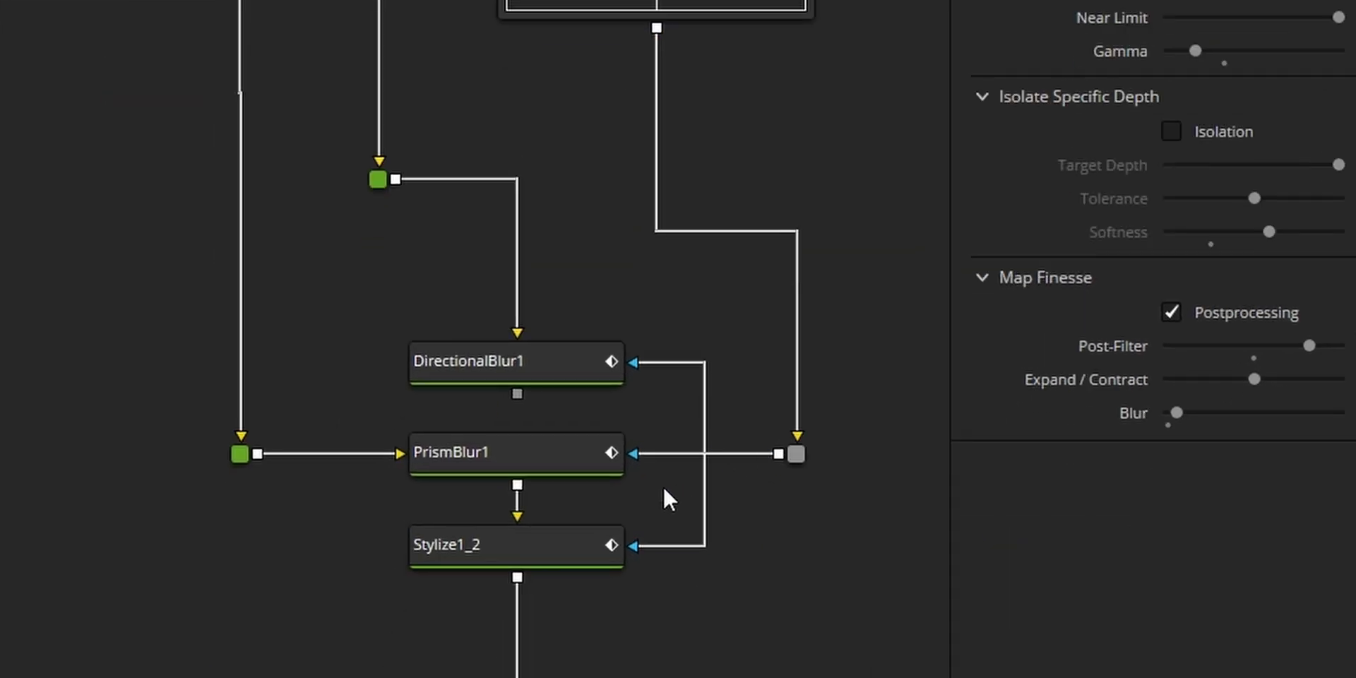
# Keep PrismBlur1's mask Channel on Luminance, then view the DirectionalBlur1 output
pyautogui.click(590, 460)
pyautogui.click(1117, 76)
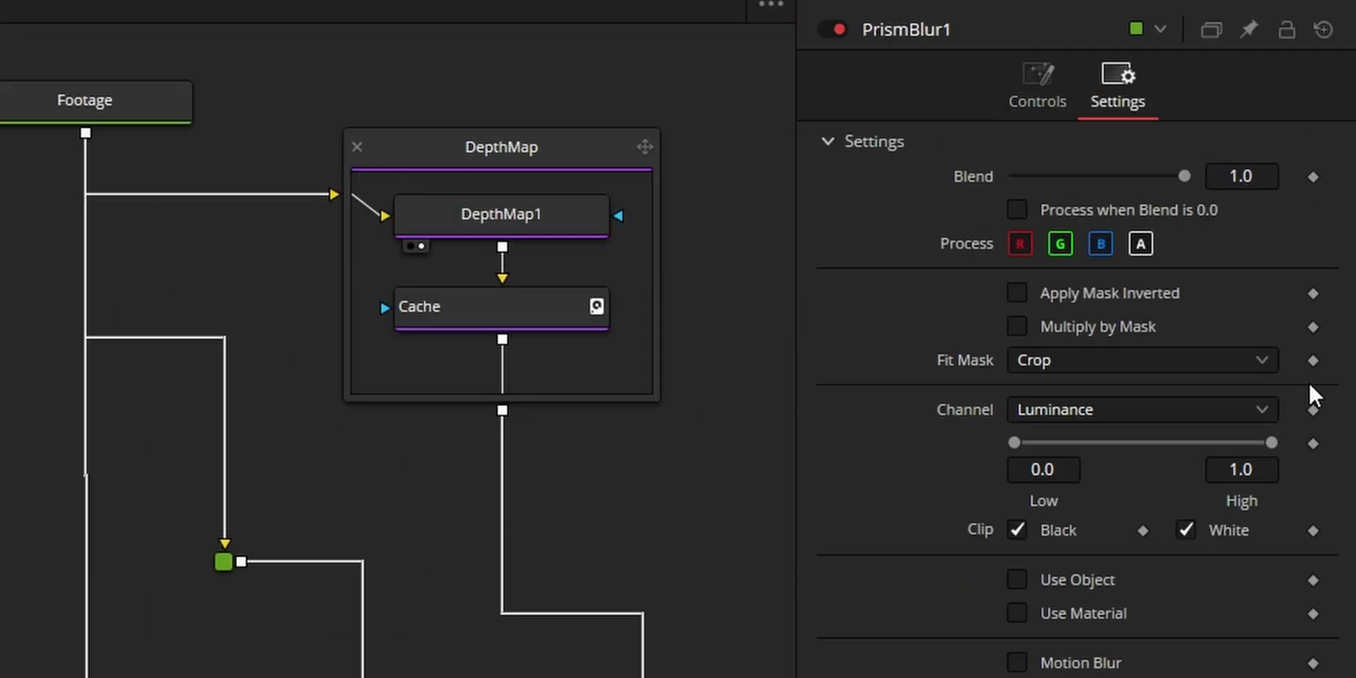
pyautogui.click(1245, 414)
pyautogui.click(1245, 414)
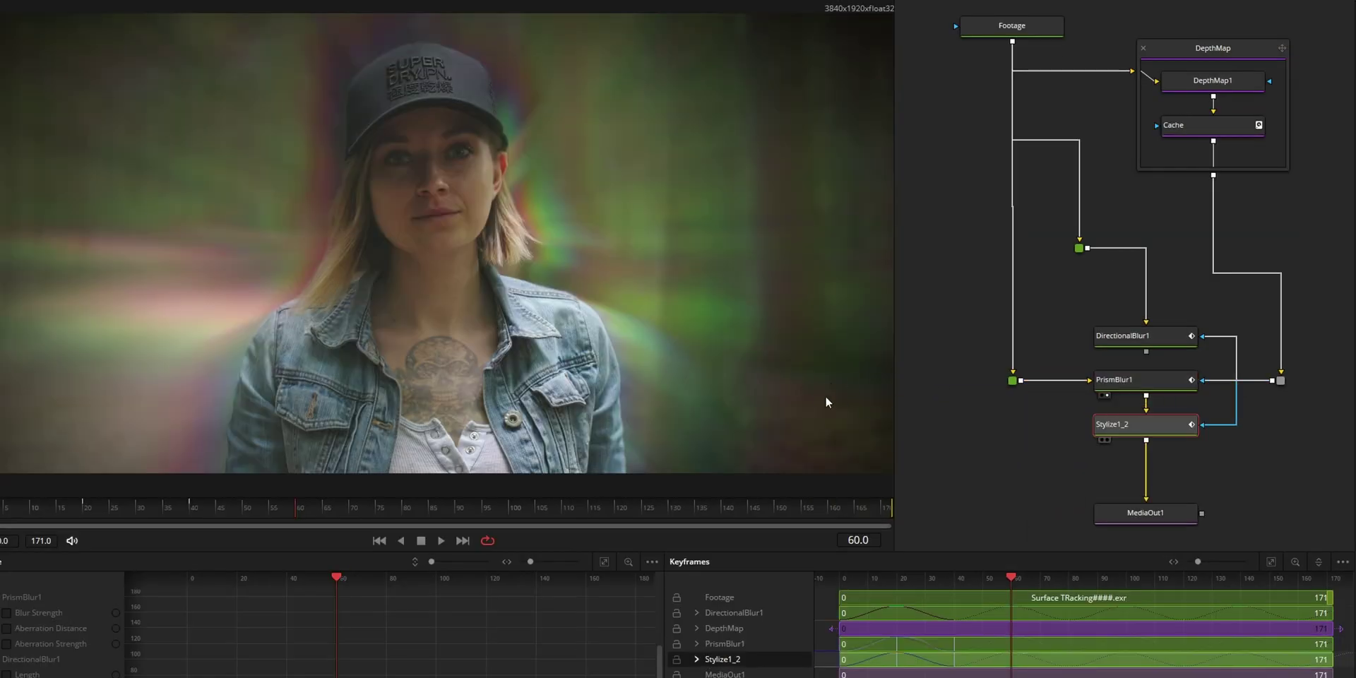
pyautogui.moveTo(1123, 336); pyautogui.dragTo(709, 354)
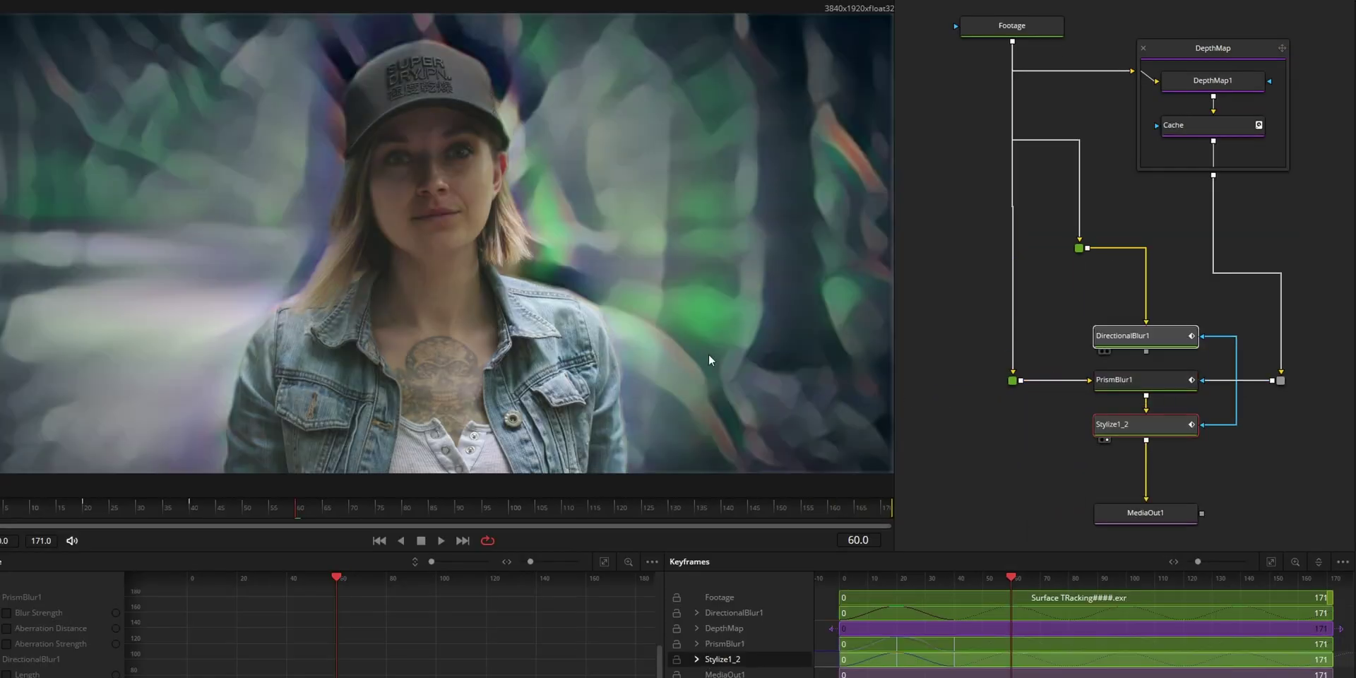